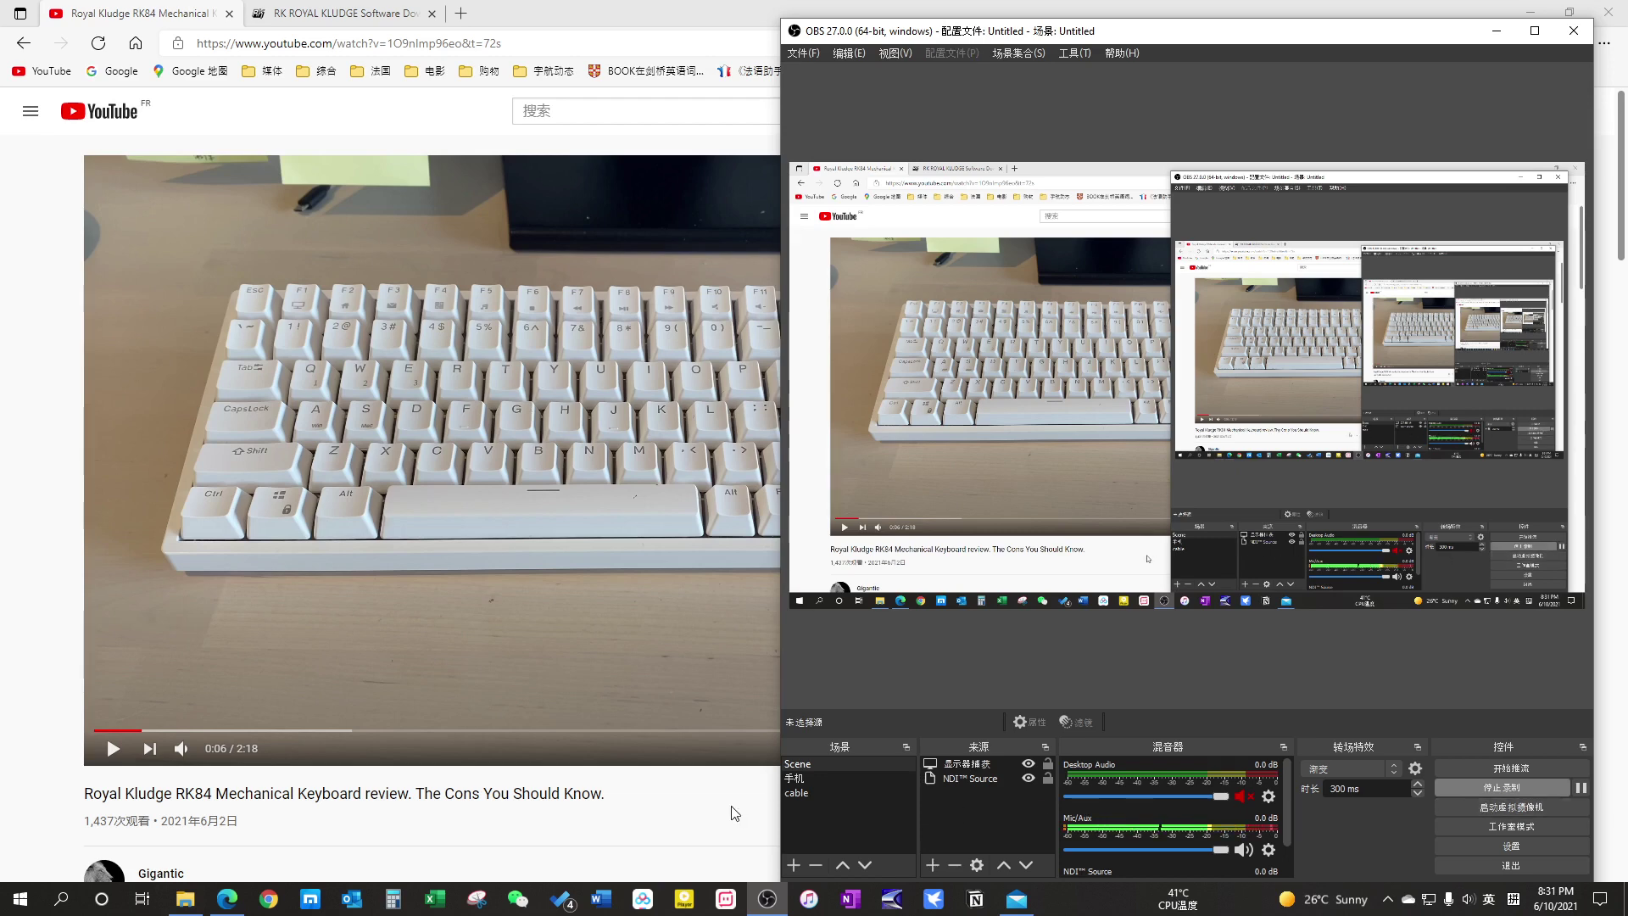
# - Bring the Royal Kludge RK84 review video to the front and scroll to its comments
pyautogui.click(731, 812)
pyautogui.scroll(-1, 738, 802)
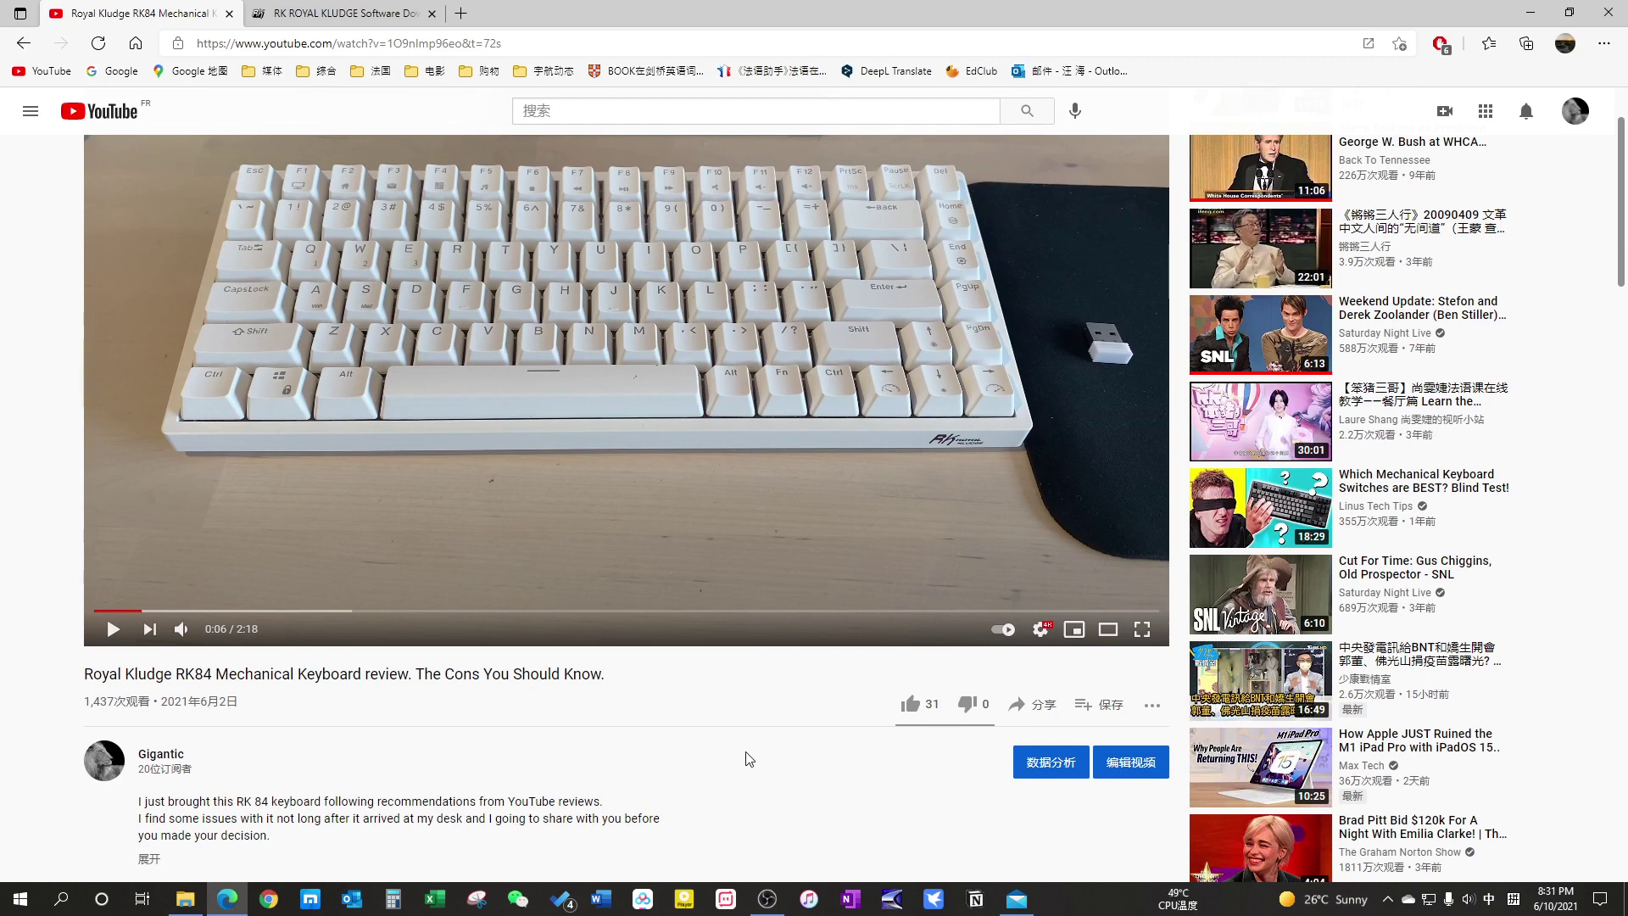
pyautogui.scroll(-1, 747, 759)
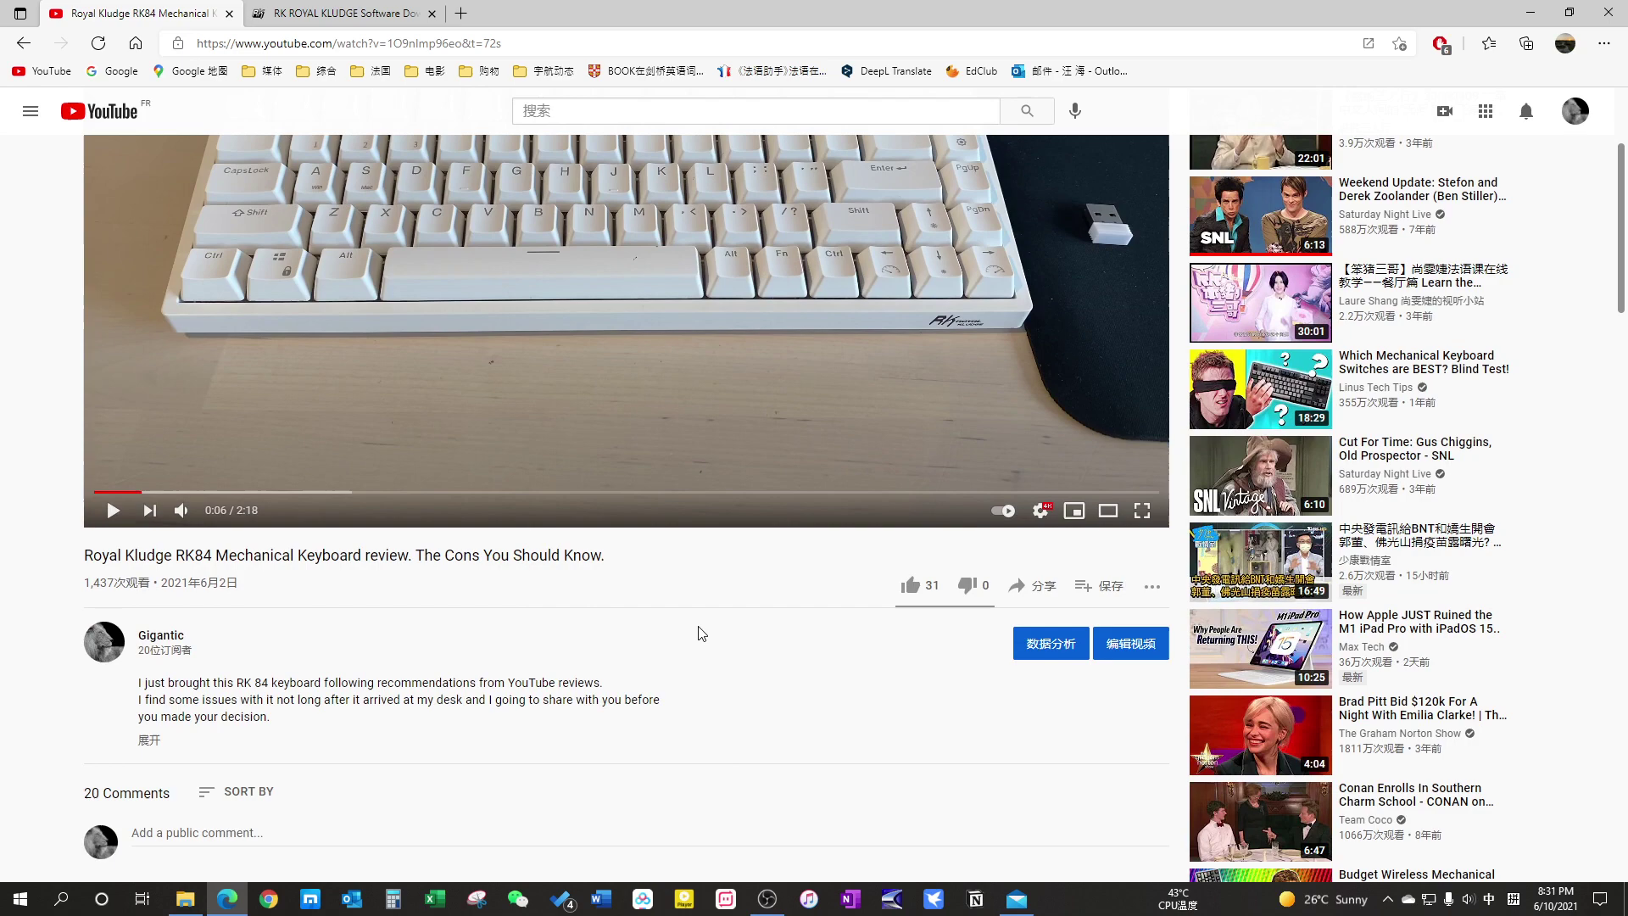
pyautogui.scroll(-3, 699, 632)
pyautogui.scroll(-1, 700, 632)
pyautogui.scroll(-1, 700, 633)
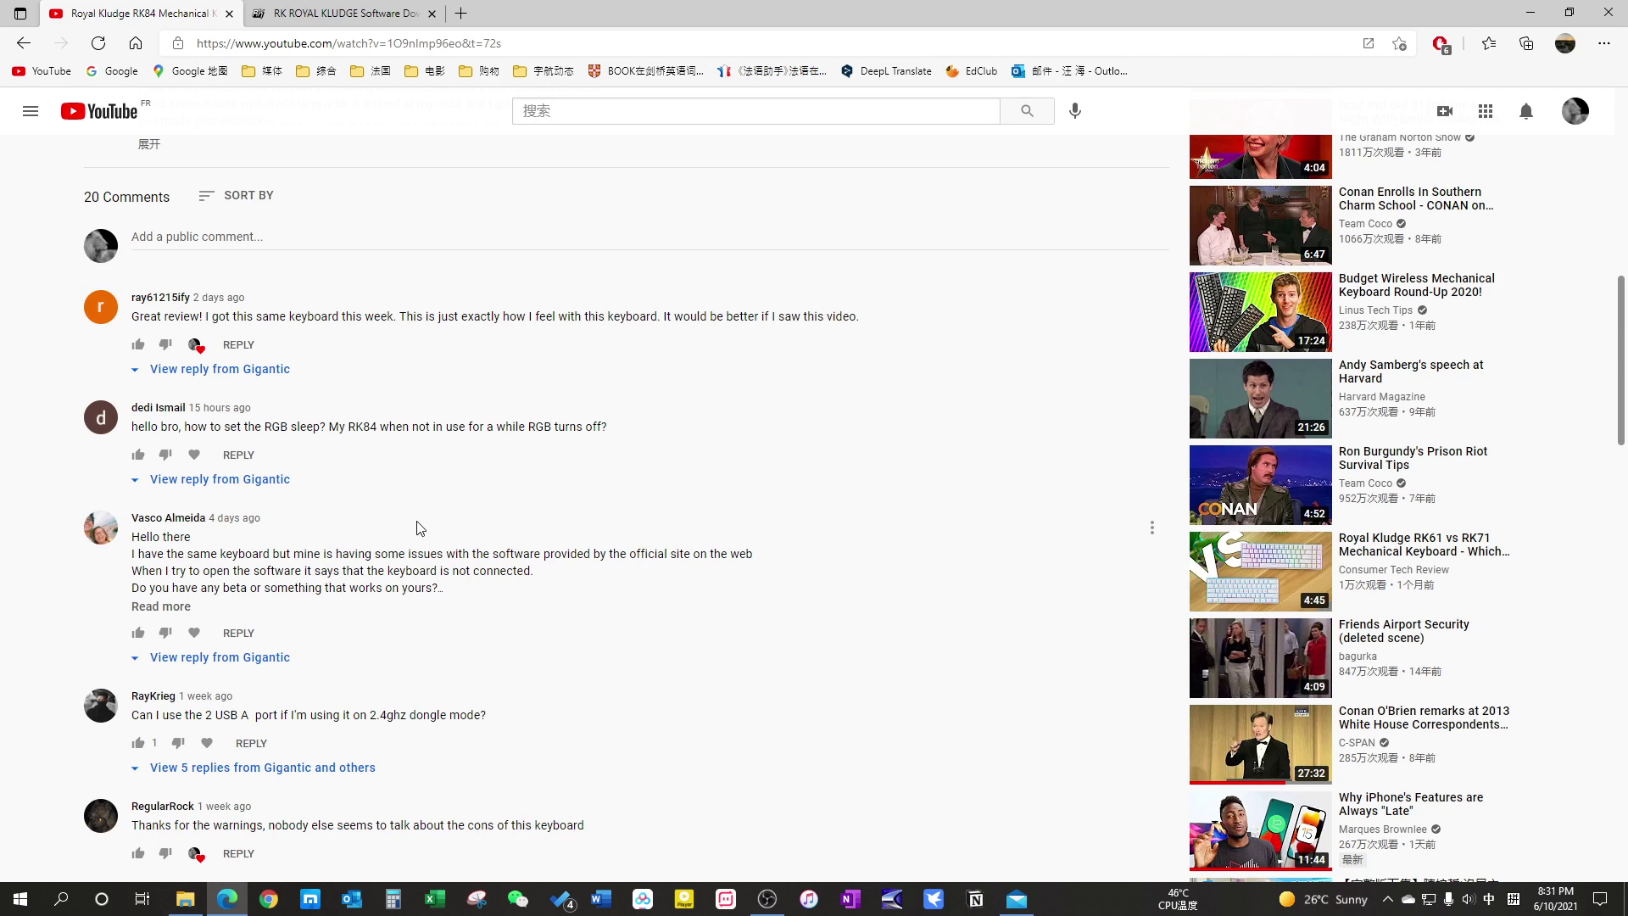
# - View the RK ROYAL KLUDGE software downloads page, then the Royal Kludge support email in Mail
pyautogui.click(339, 18)
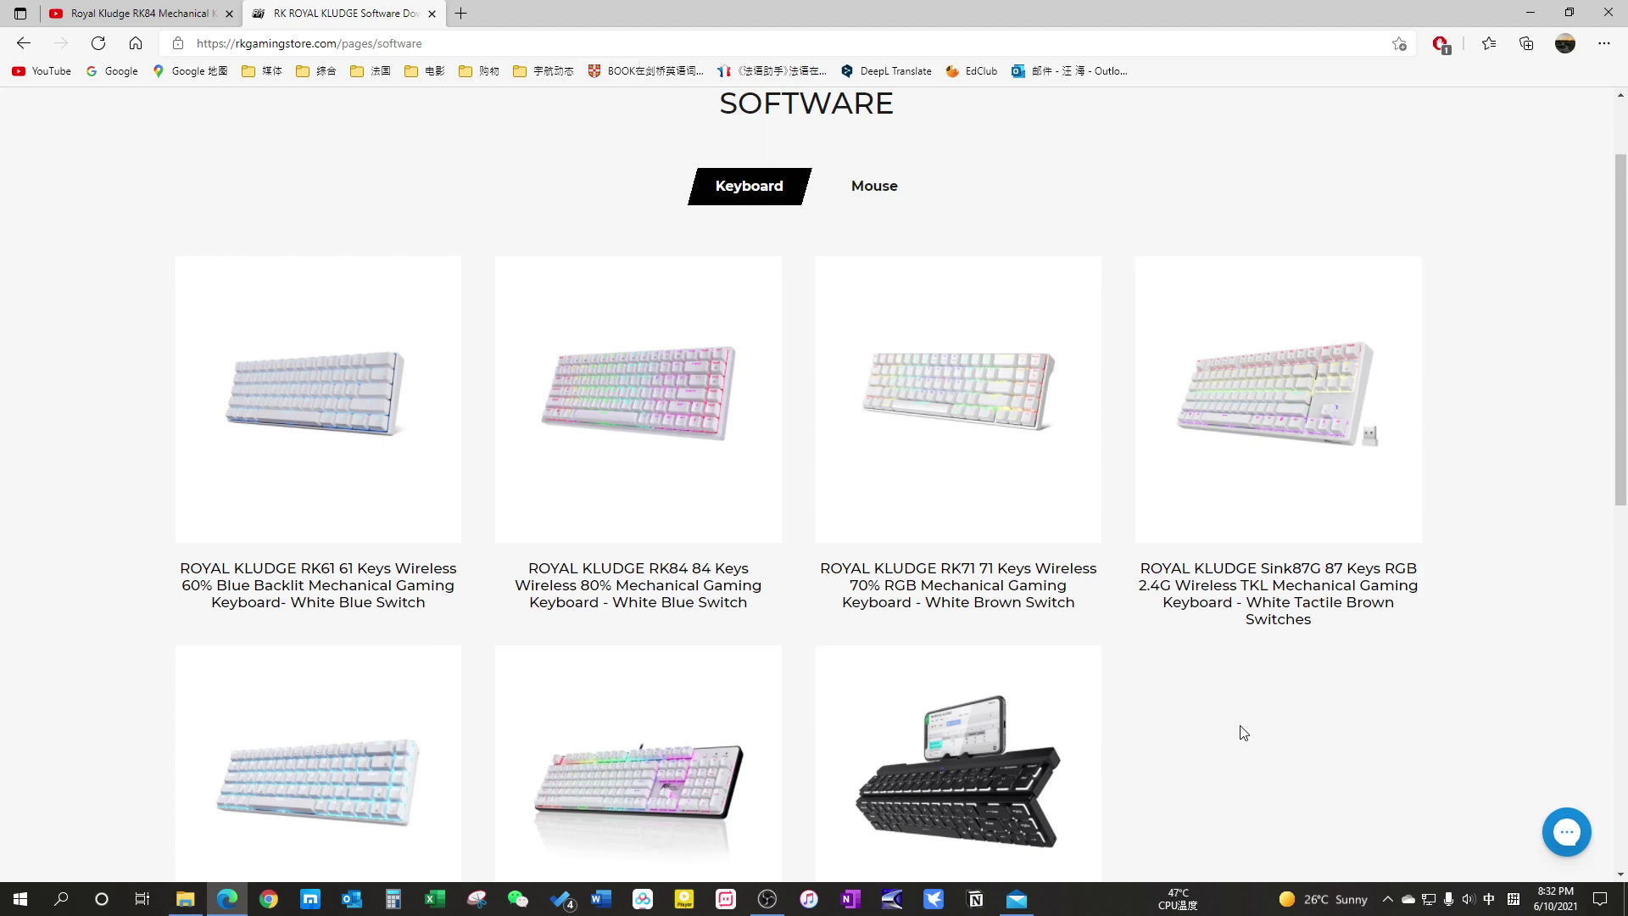
pyautogui.click(1017, 900)
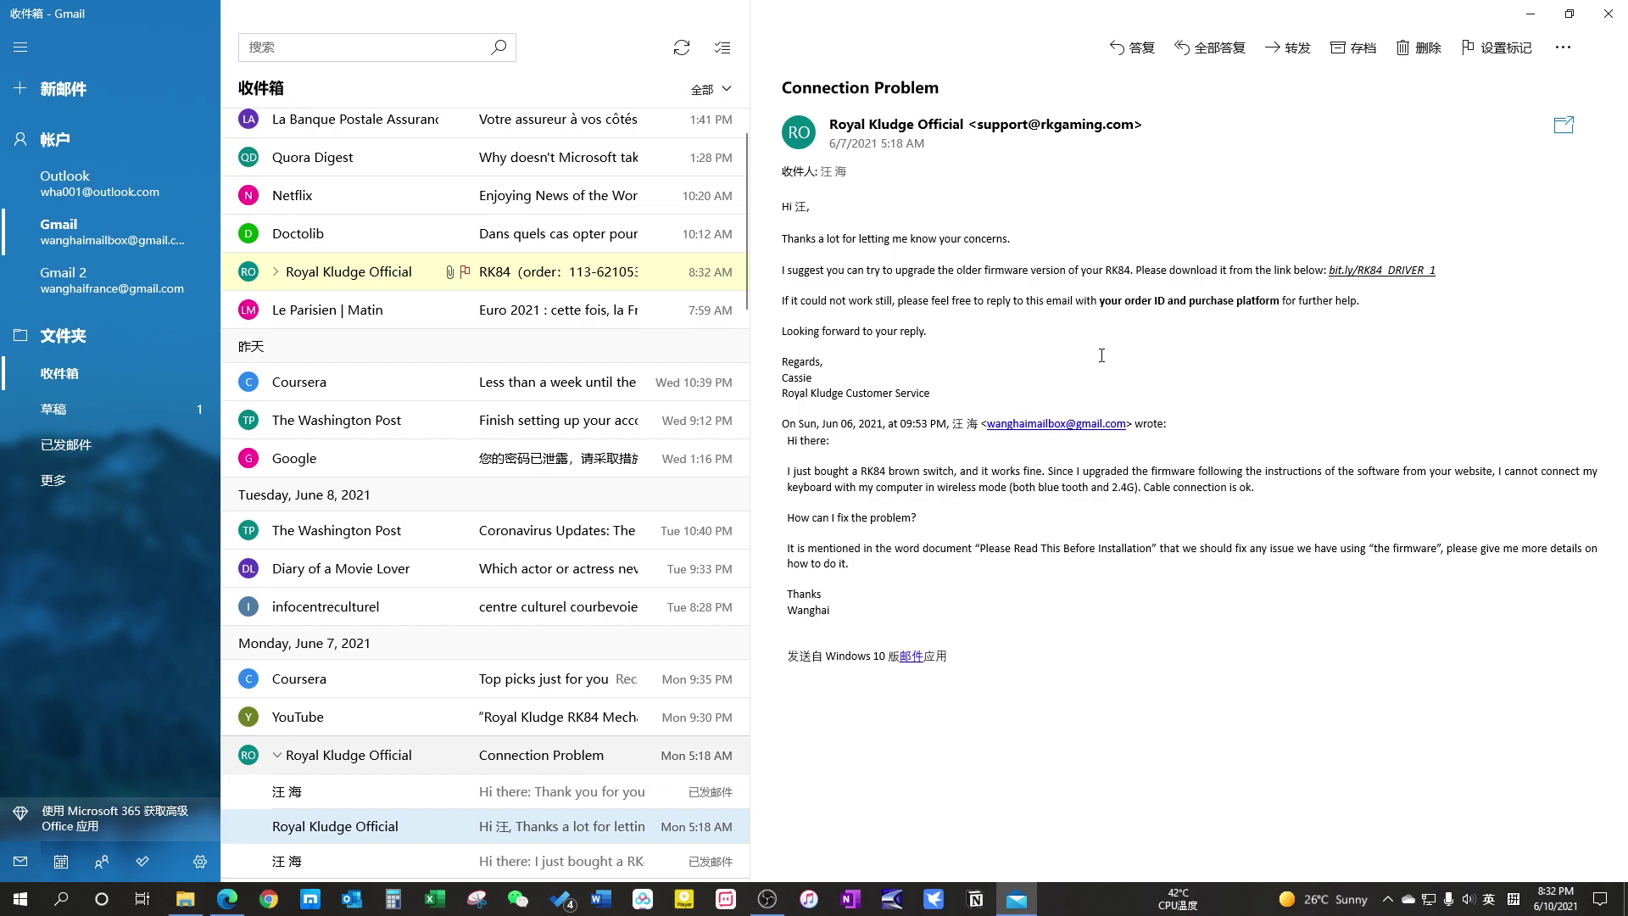
# - Expand the RK84 order thread, check the 机械键盘 firmware folder, and return to Mail
pyautogui.click(652, 273)
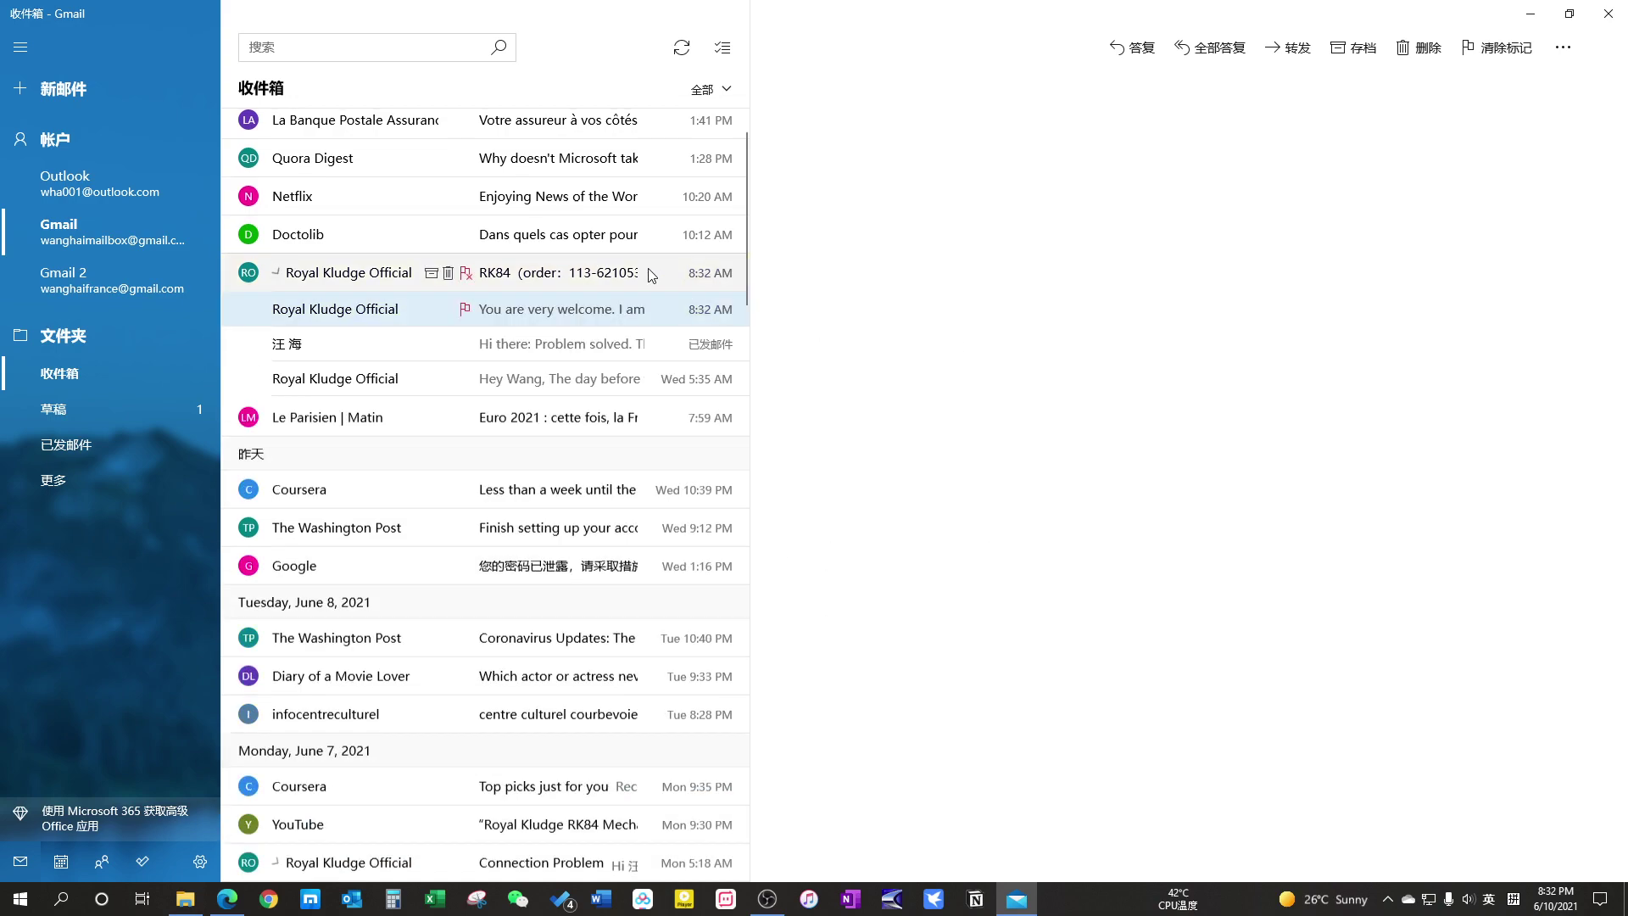
pyautogui.scroll(-5, 1025, 410)
pyautogui.scroll(-5, 1025, 411)
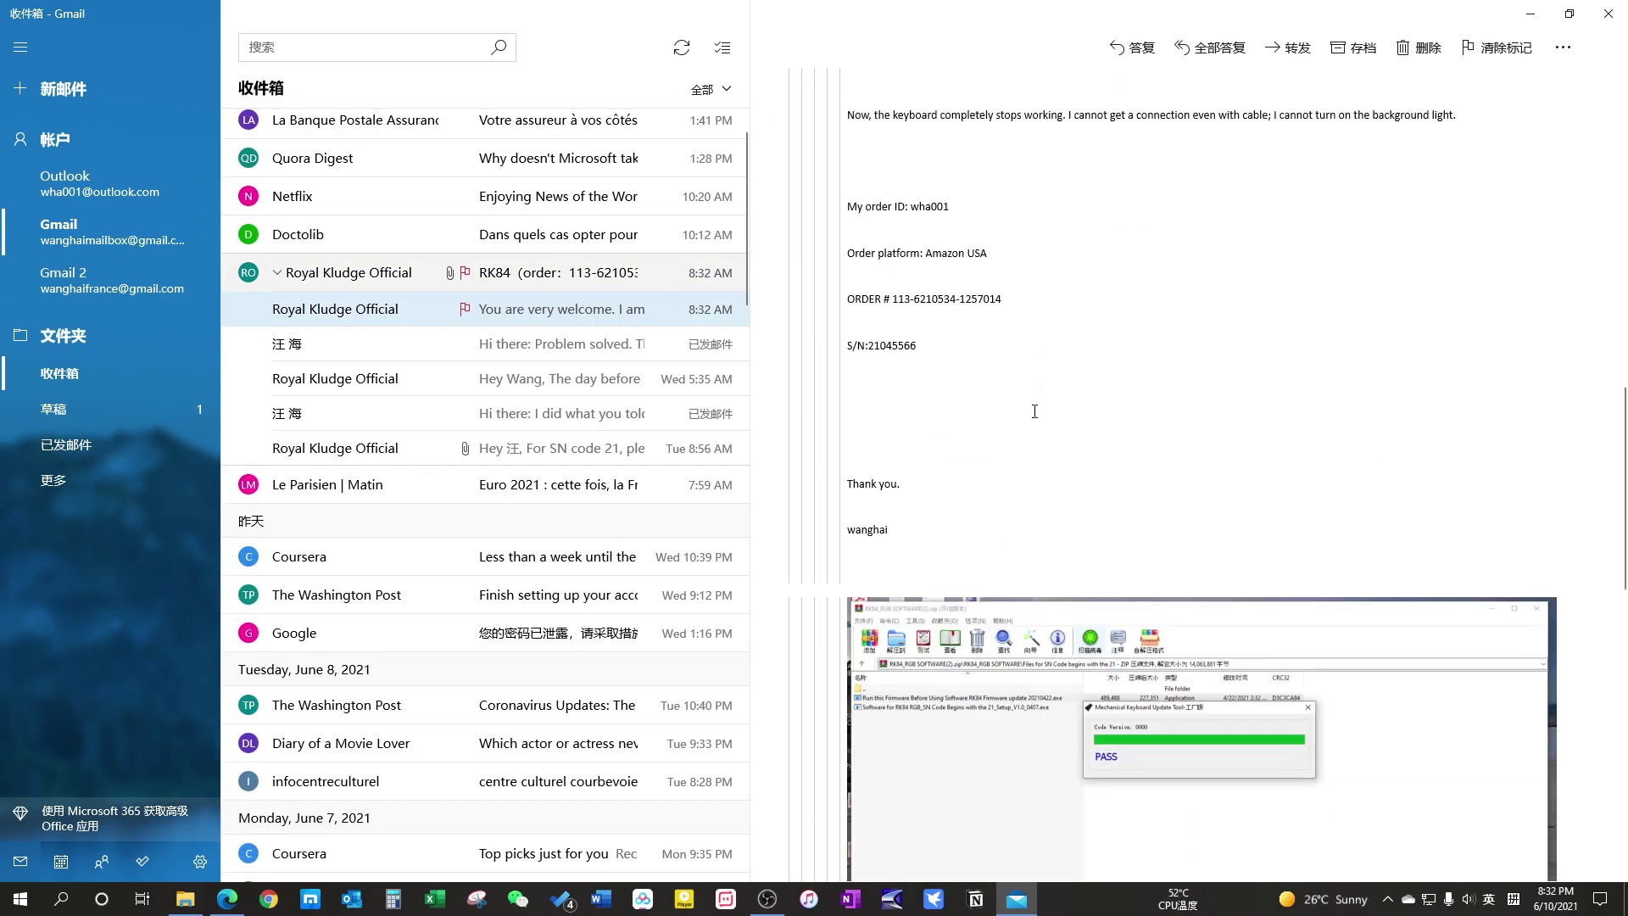
pyautogui.scroll(-5, 1031, 416)
pyautogui.scroll(-3, 1033, 417)
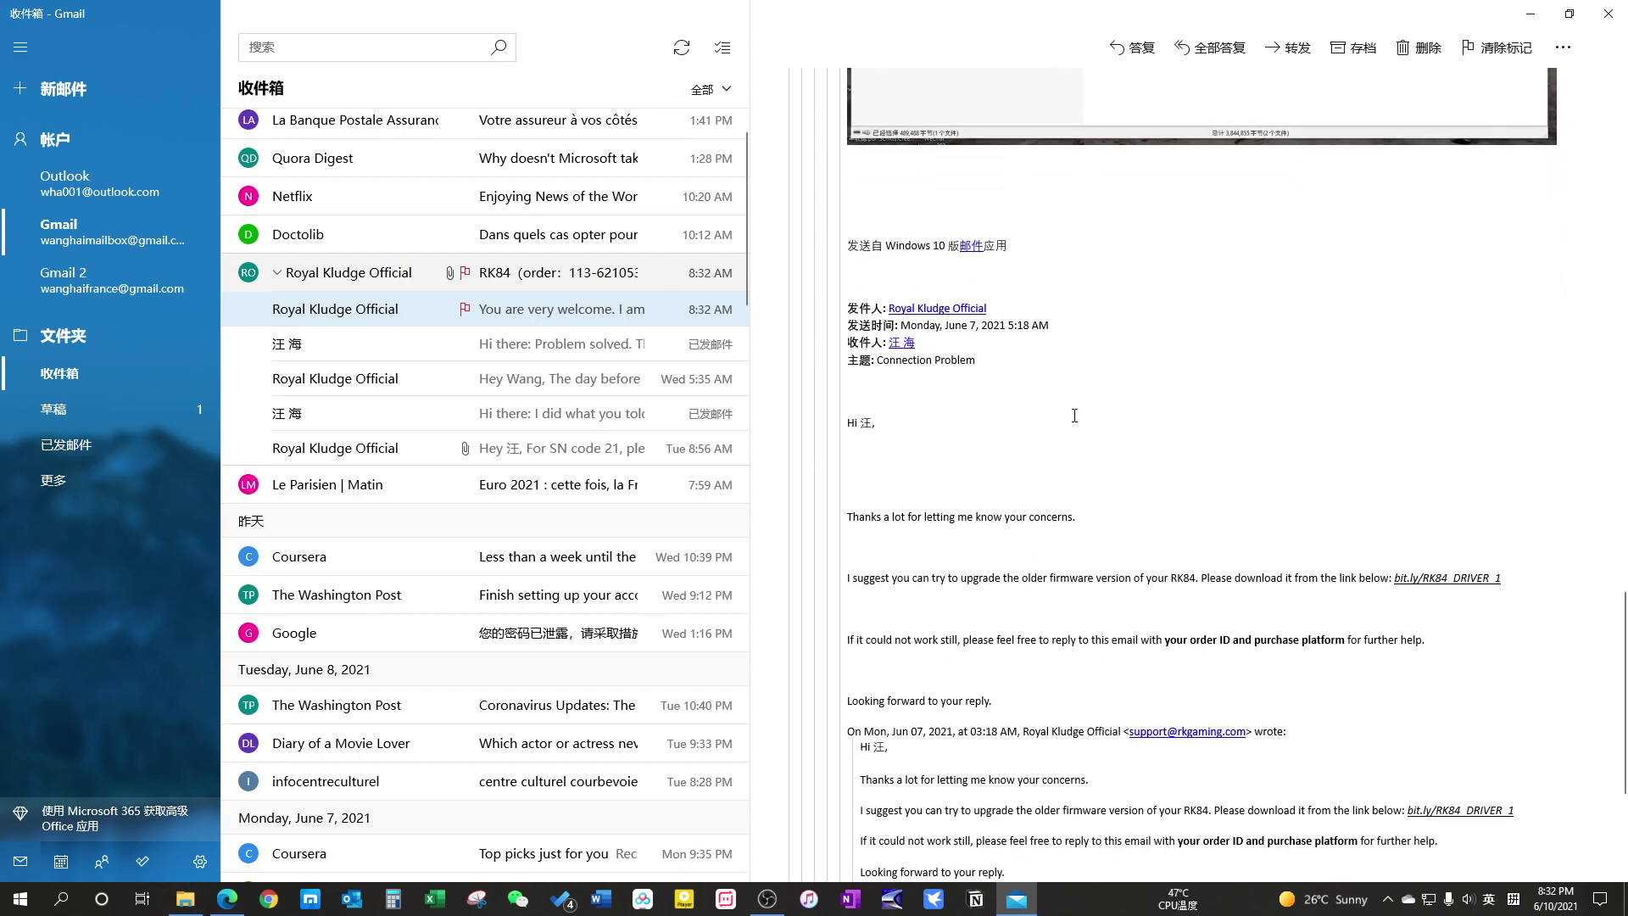
pyautogui.scroll(-2, 1071, 420)
pyautogui.scroll(-2, 1072, 420)
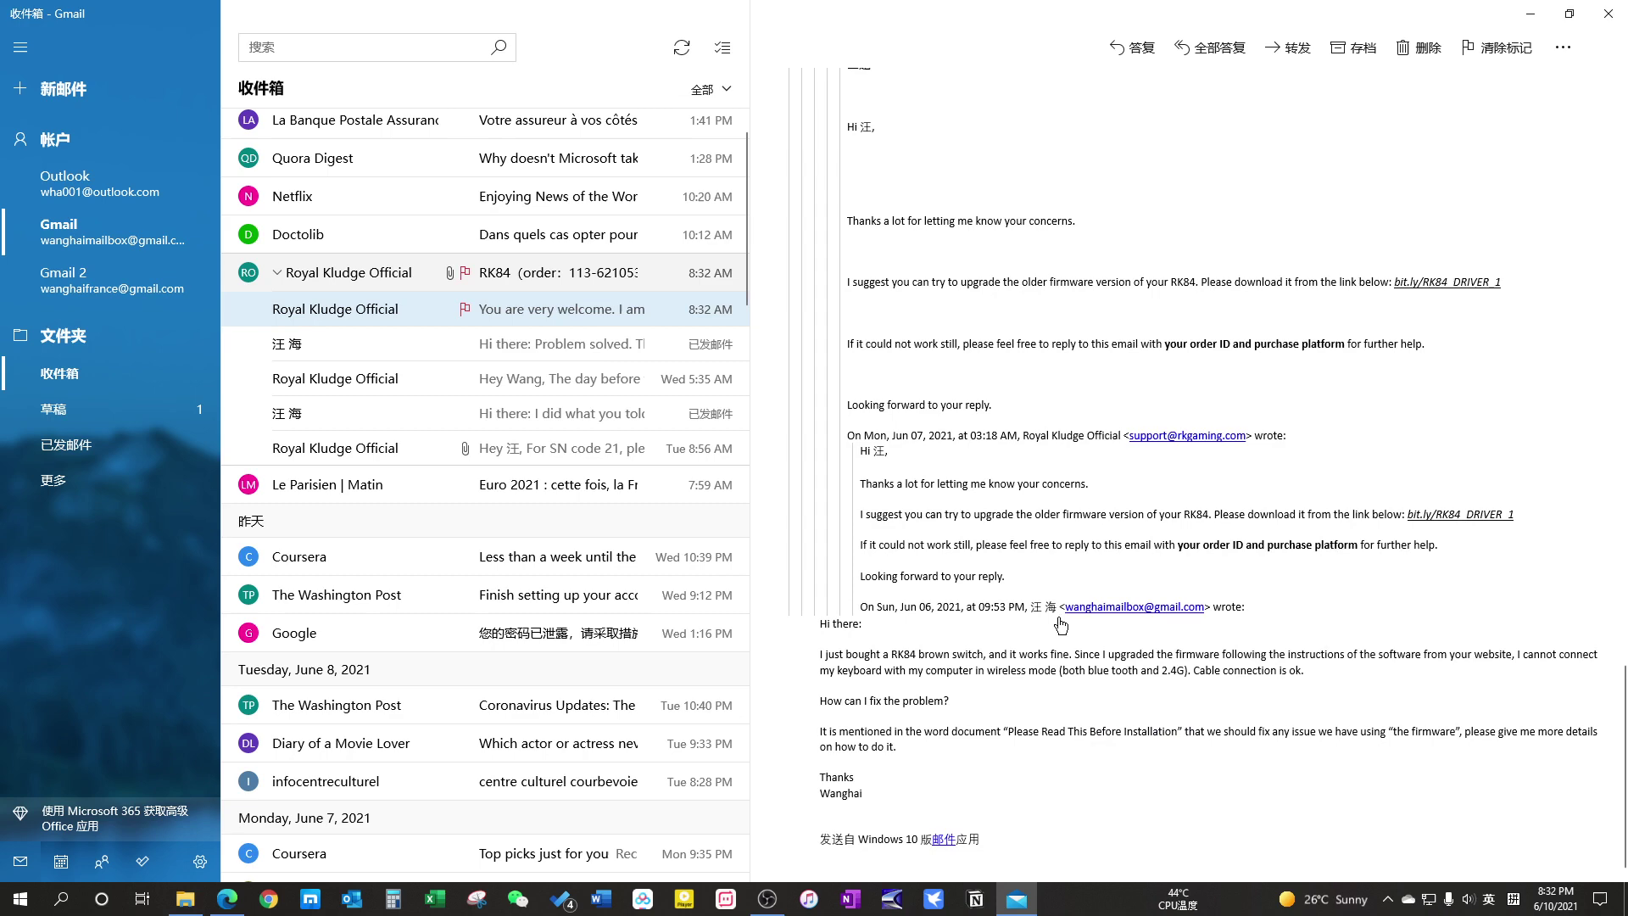
pyautogui.click(208, 899)
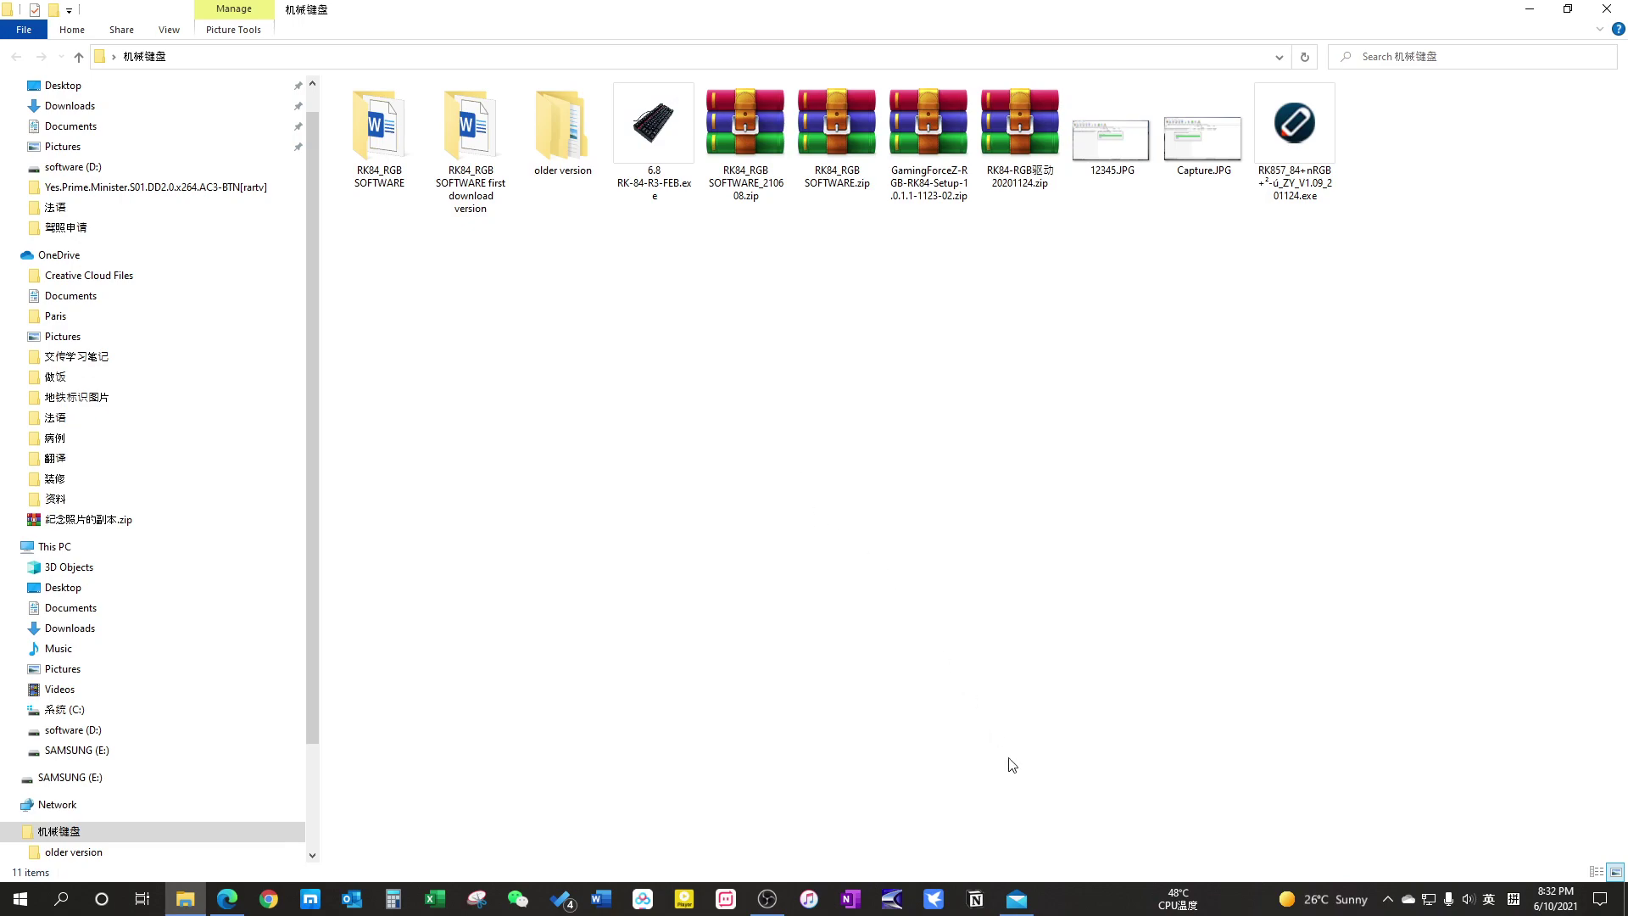
pyautogui.click(1021, 903)
pyautogui.scroll(2, 1056, 535)
pyautogui.scroll(3, 1034, 491)
pyautogui.scroll(5, 1034, 495)
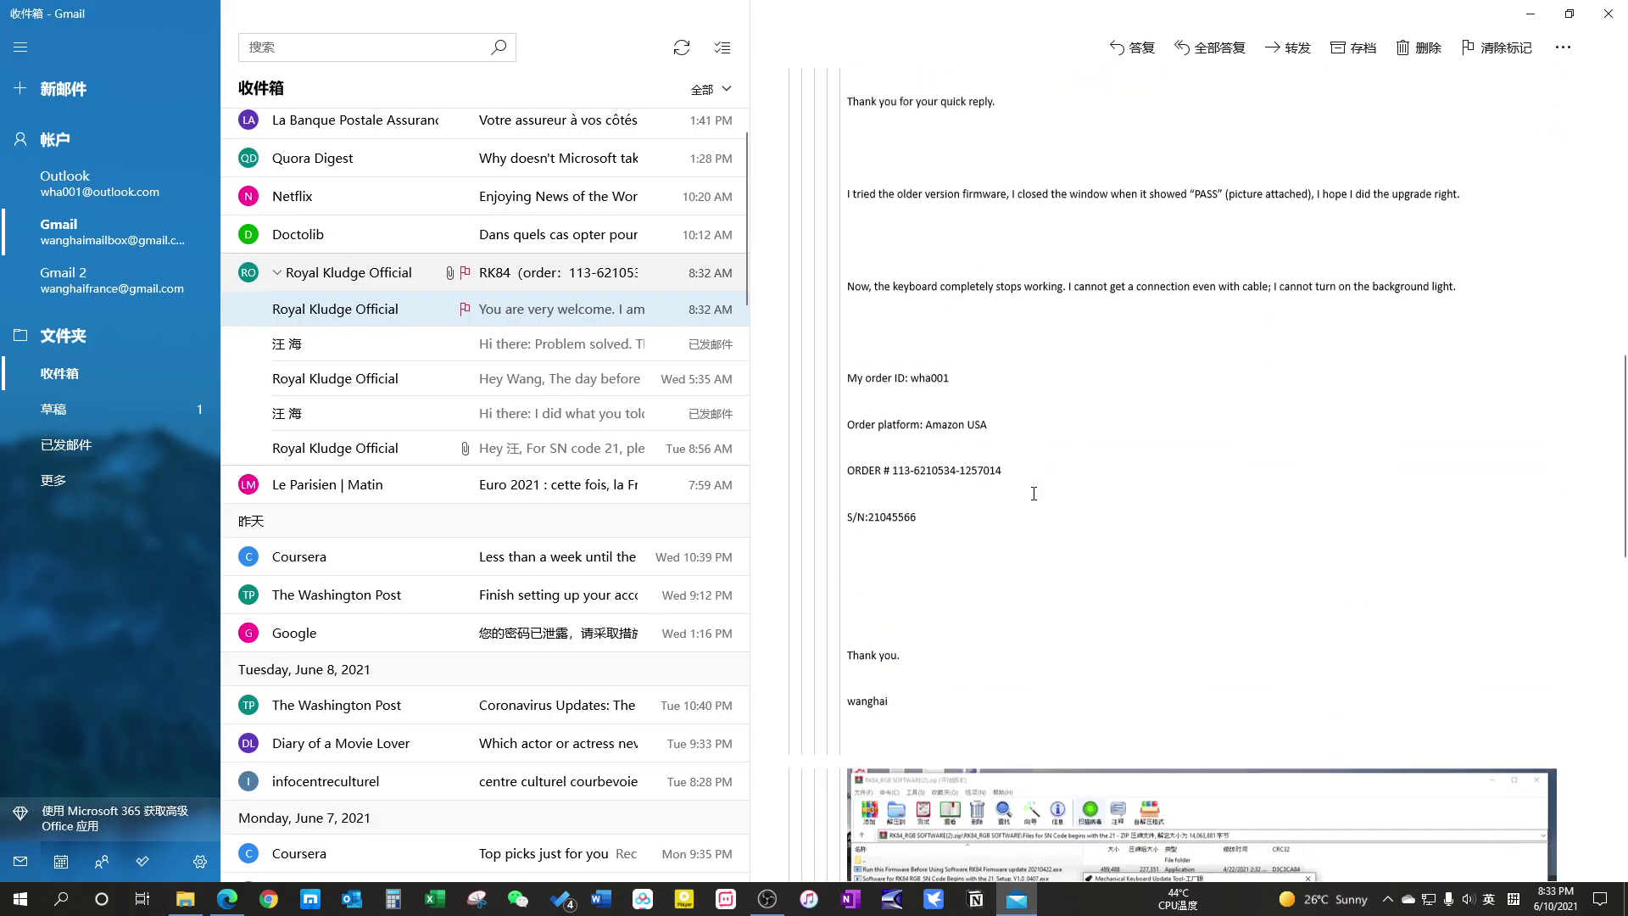
pyautogui.scroll(4, 1034, 493)
pyautogui.scroll(5, 1037, 489)
pyautogui.scroll(5, 1041, 486)
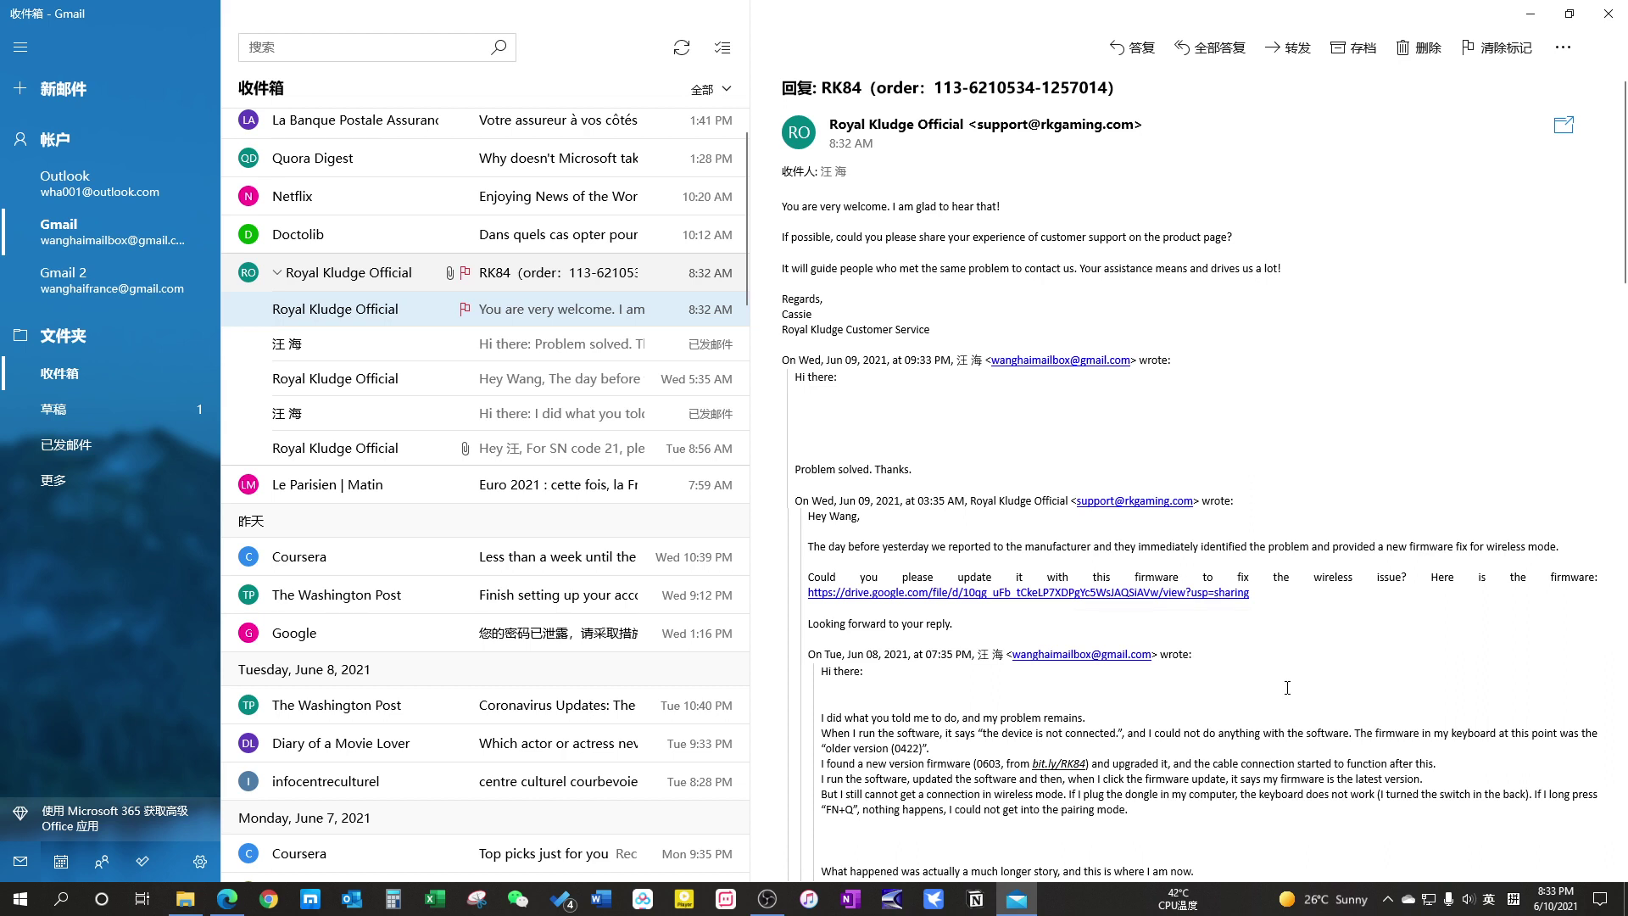
# - Bring the RK Gaming Store software page listing Royal Kludge models back to the front
pyautogui.click(229, 901)
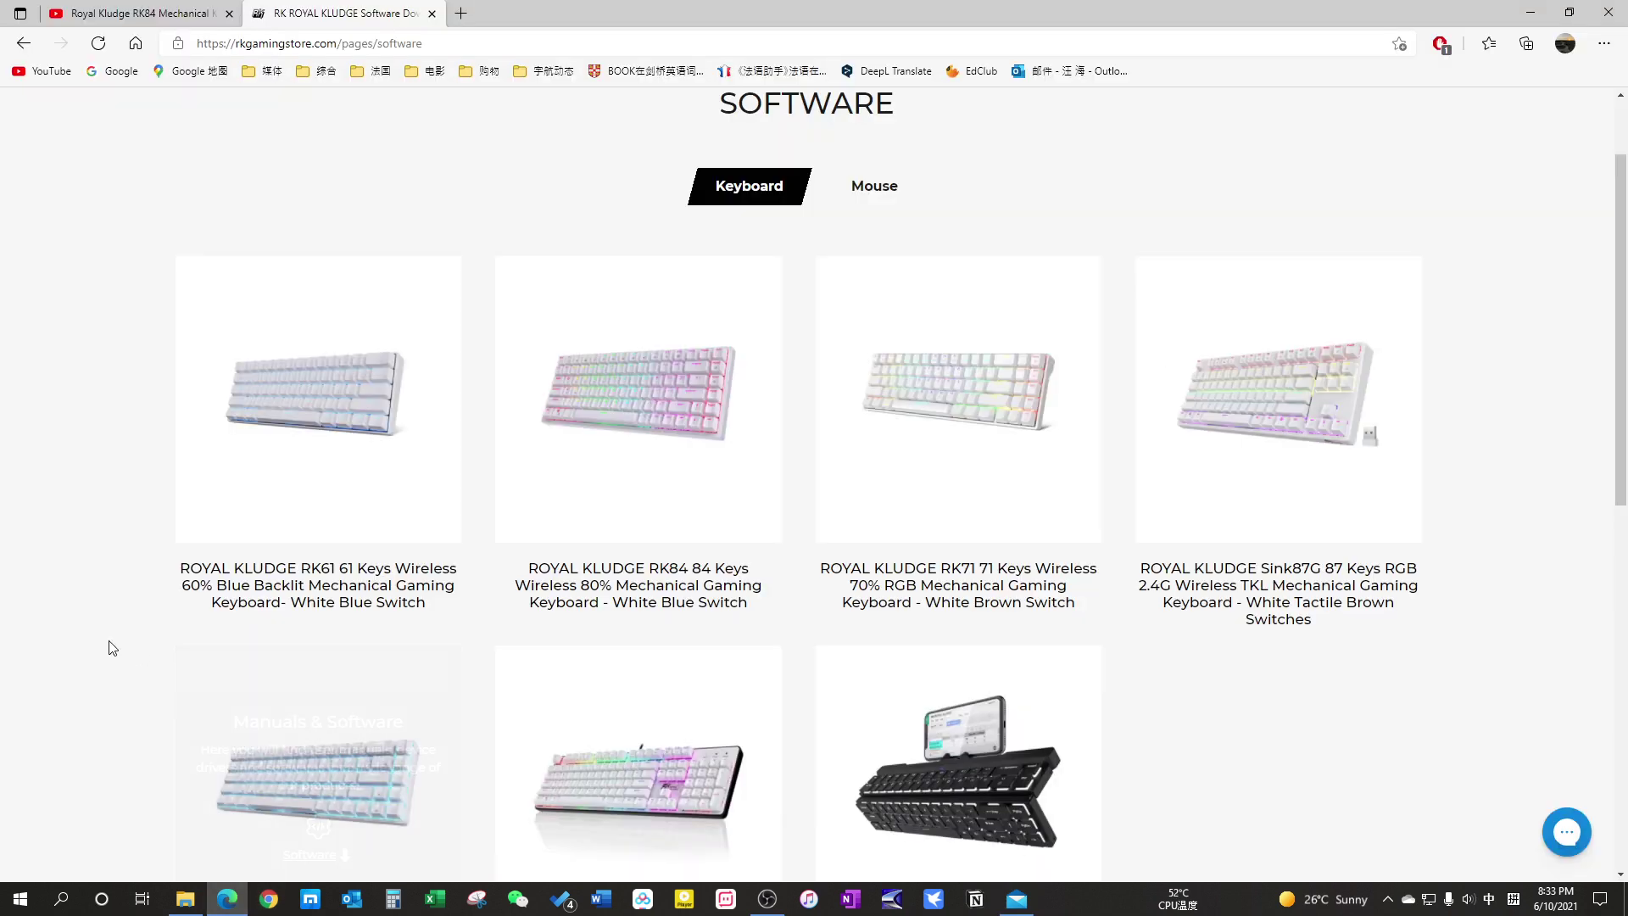